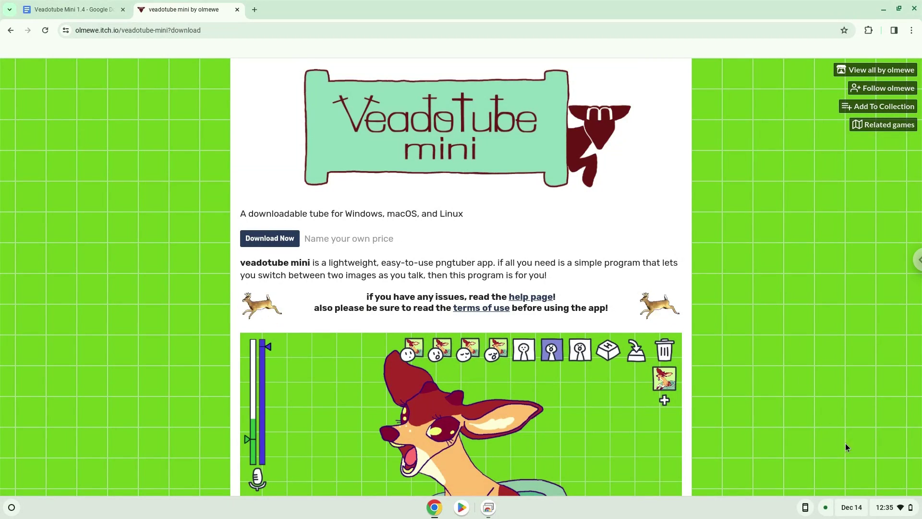
# Turn on and install Linux from Settings > Advanced > Developers, then close its new terminal
pyautogui.click(877, 510)
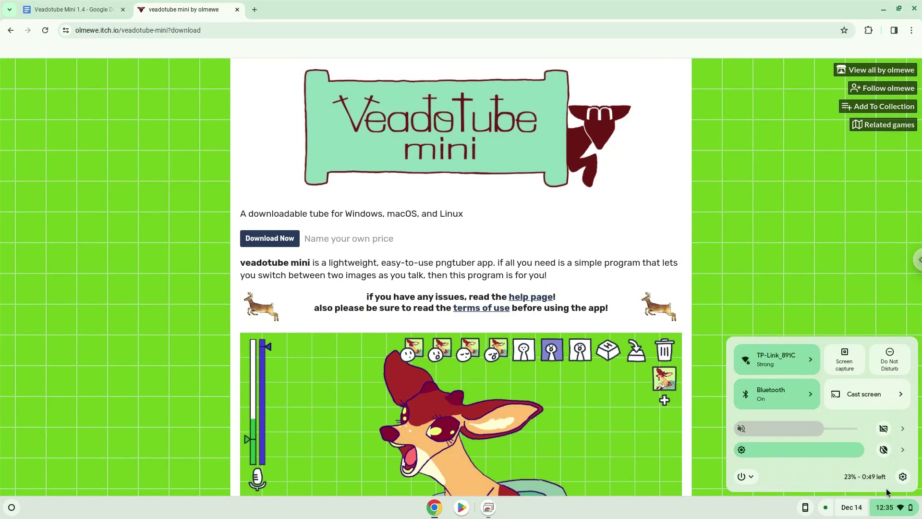
pyautogui.click(903, 477)
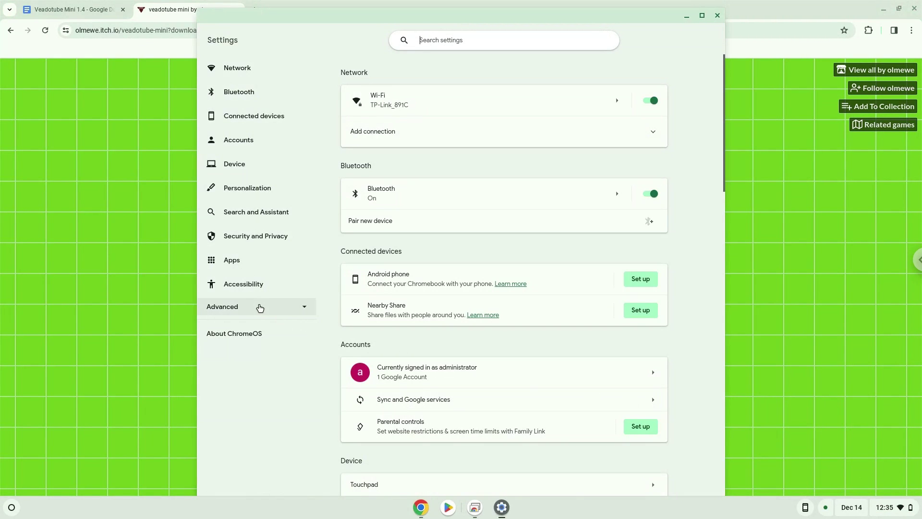
pyautogui.click(260, 308)
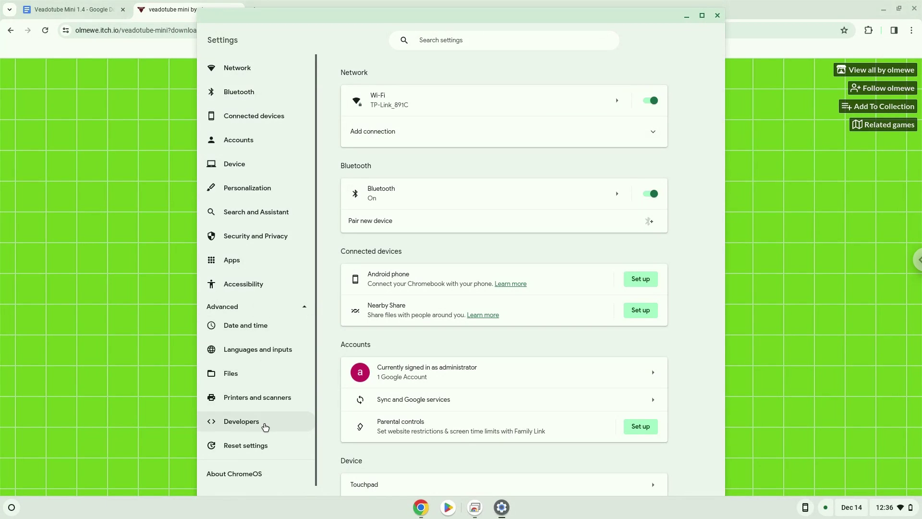
pyautogui.click(265, 427)
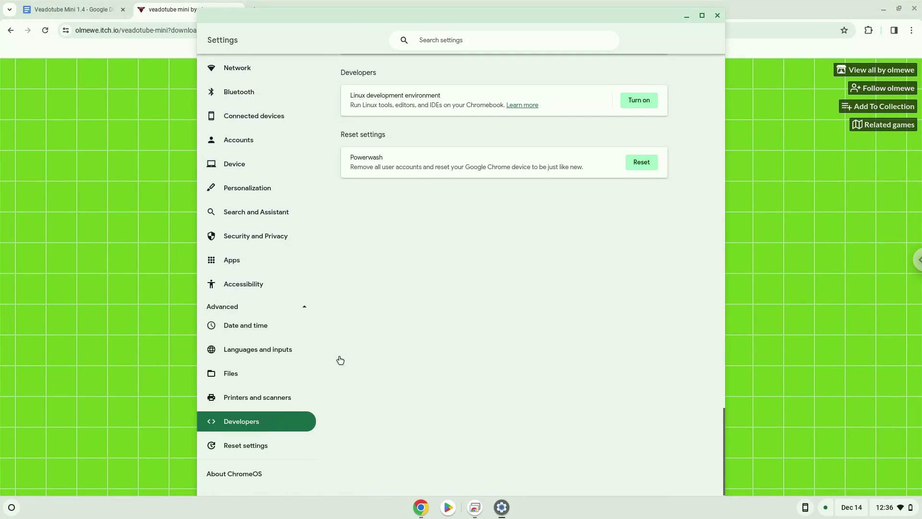
pyautogui.click(637, 101)
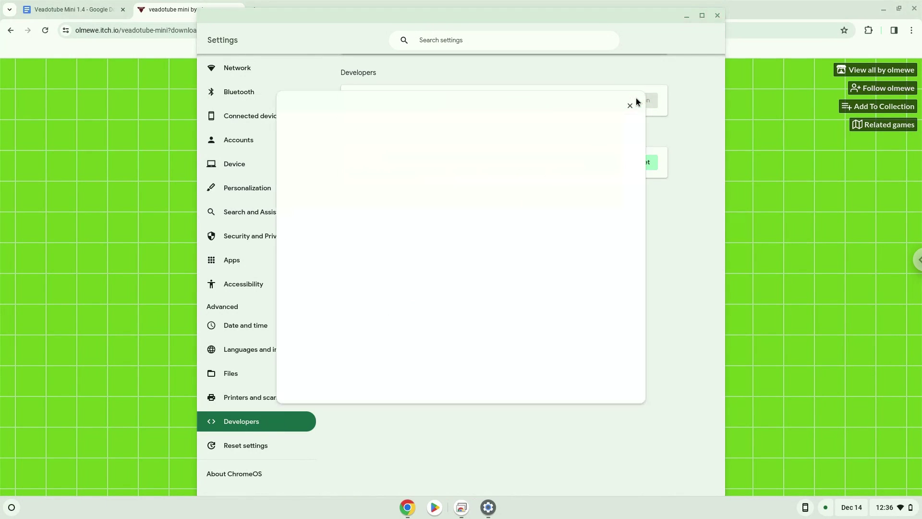
pyautogui.click(597, 379)
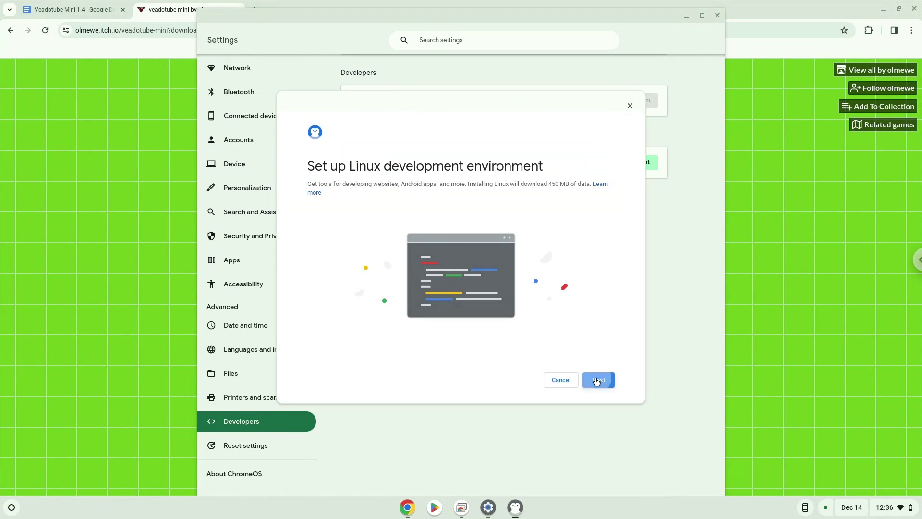
pyautogui.click(597, 380)
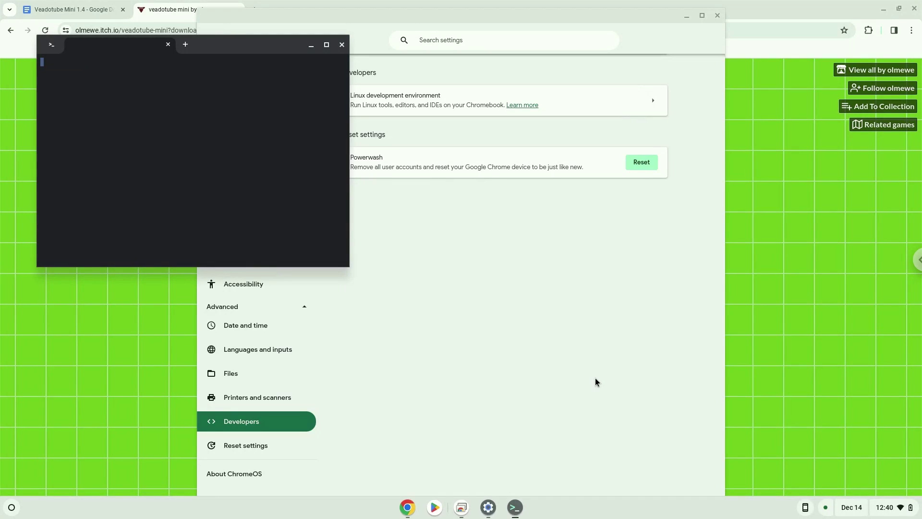
pyautogui.click(344, 48)
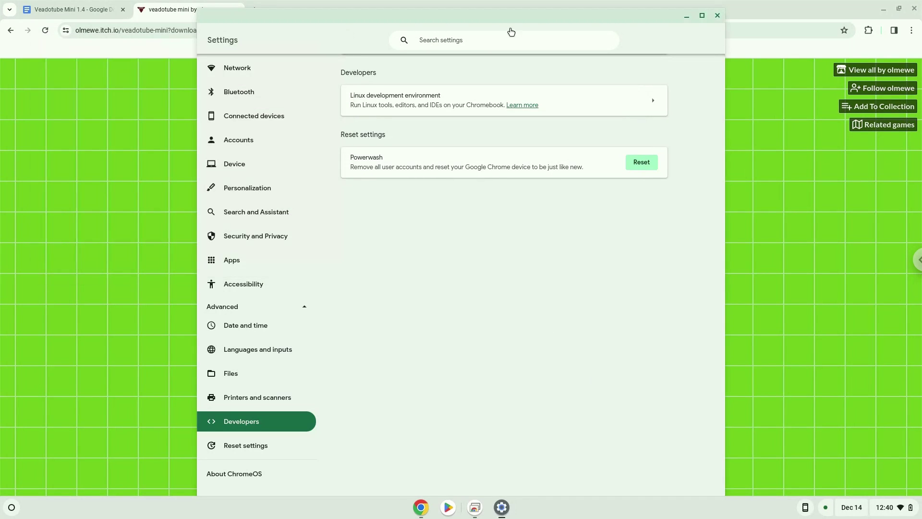
# Close Settings and download the veadotube mini 1.4 linux build from itch.io without paying
pyautogui.click(715, 16)
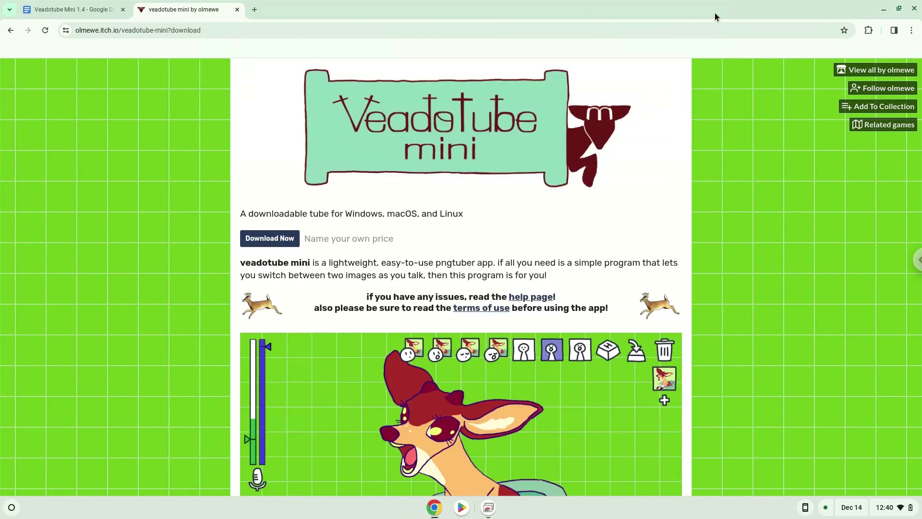
pyautogui.click(282, 240)
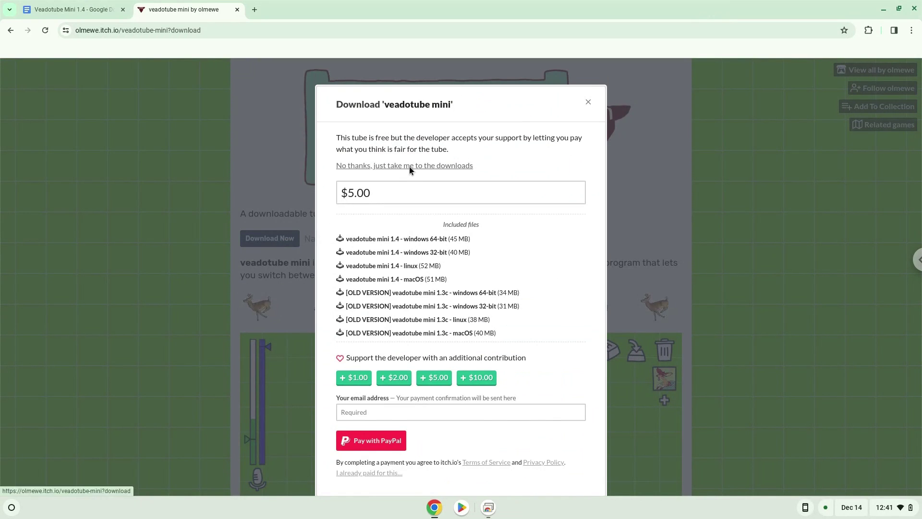
pyautogui.click(409, 166)
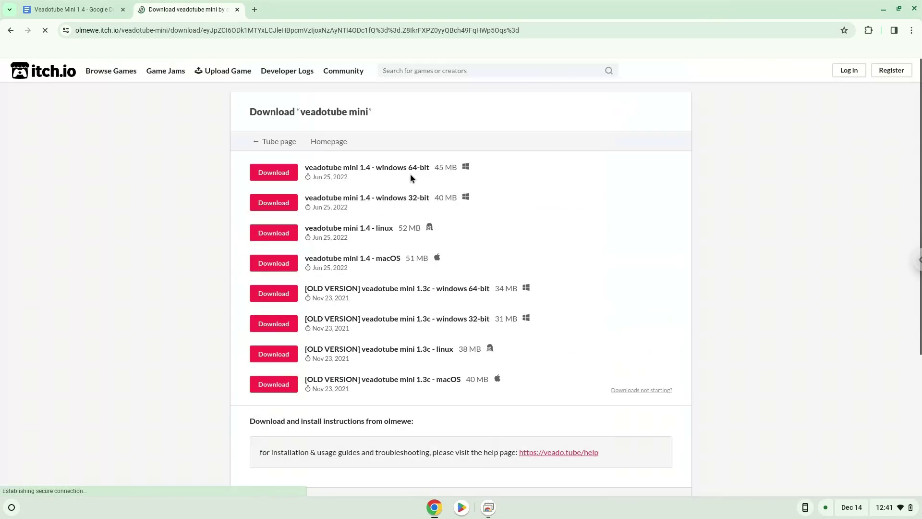
pyautogui.click(274, 236)
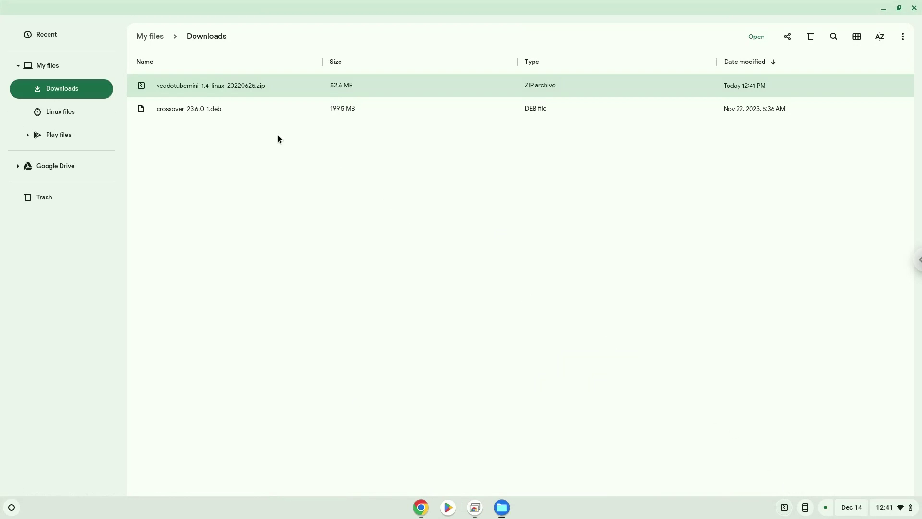
# Cut veadotubemini-1.4-linux-20220625.zip from Downloads and paste it into Linux files
pyautogui.rightClick(215, 86)
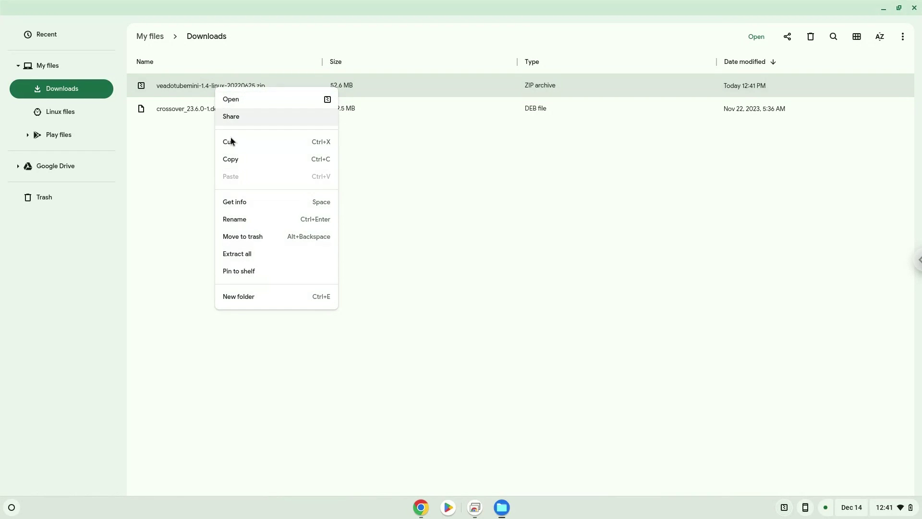
pyautogui.click(231, 141)
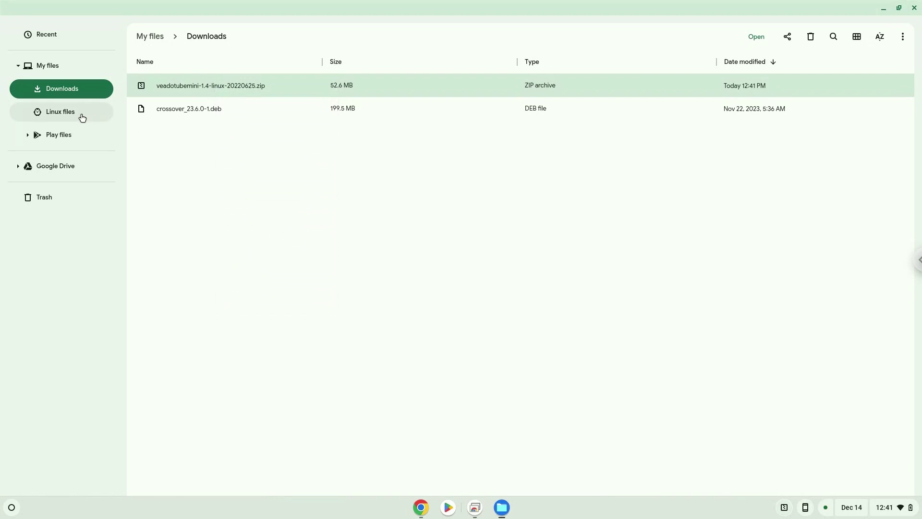
pyautogui.click(83, 119)
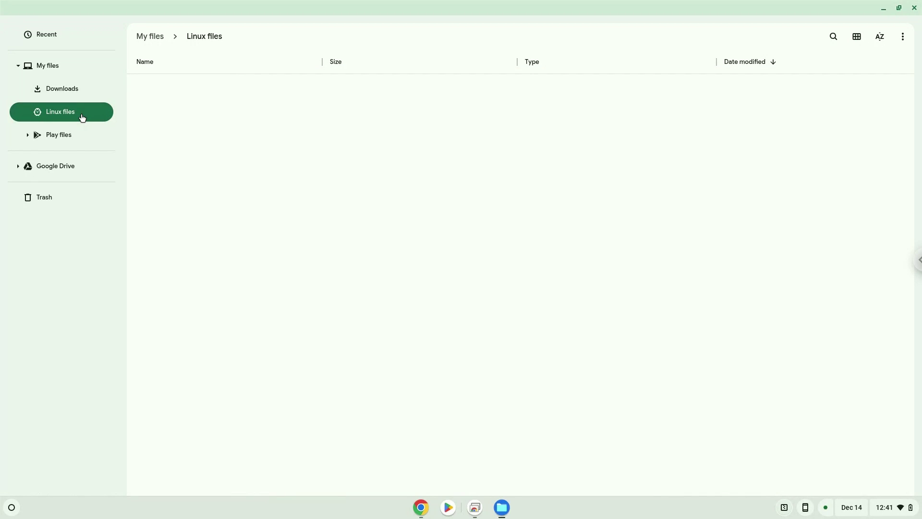
pyautogui.rightClick(247, 179)
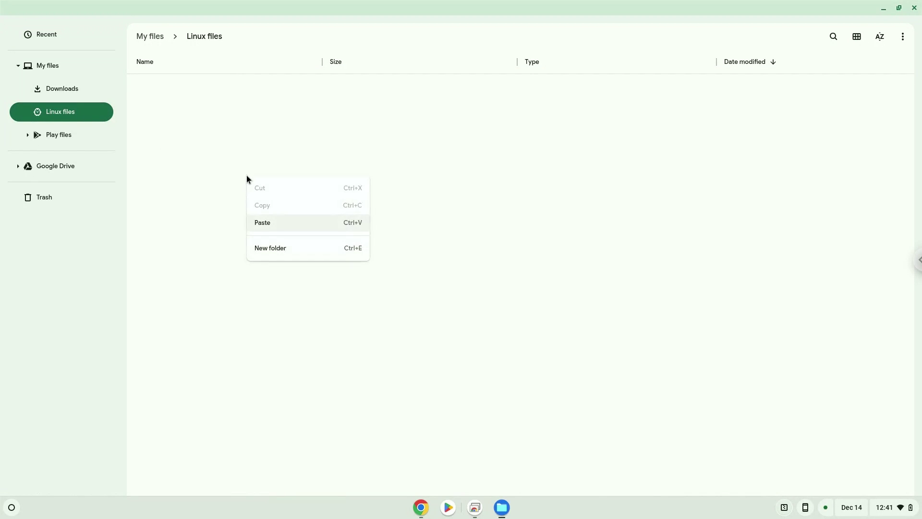
pyautogui.click(276, 222)
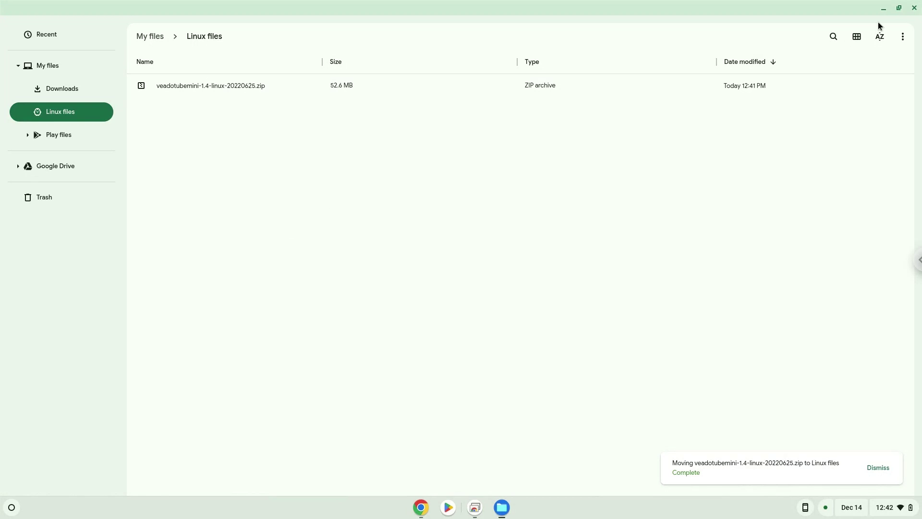
# Copy the unzip veadotubemini-1.4-linux-20220625.zip line from the Docs notes and launch Terminal
pyautogui.click(915, 8)
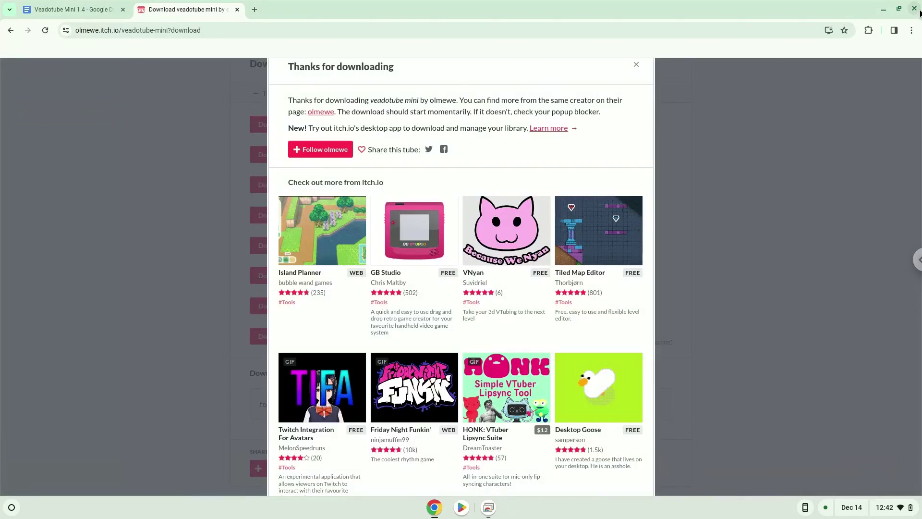
pyautogui.click(94, 13)
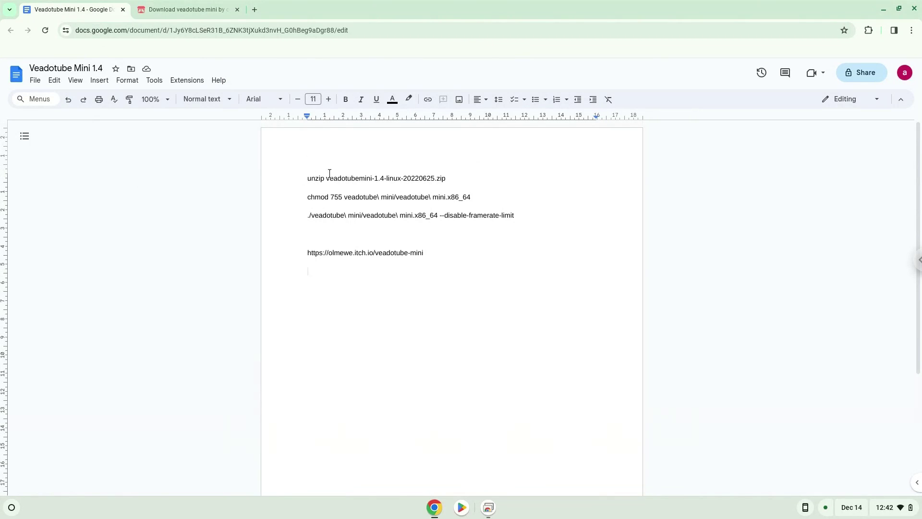
pyautogui.tripleClick(345, 176)
pyautogui.rightClick(345, 178)
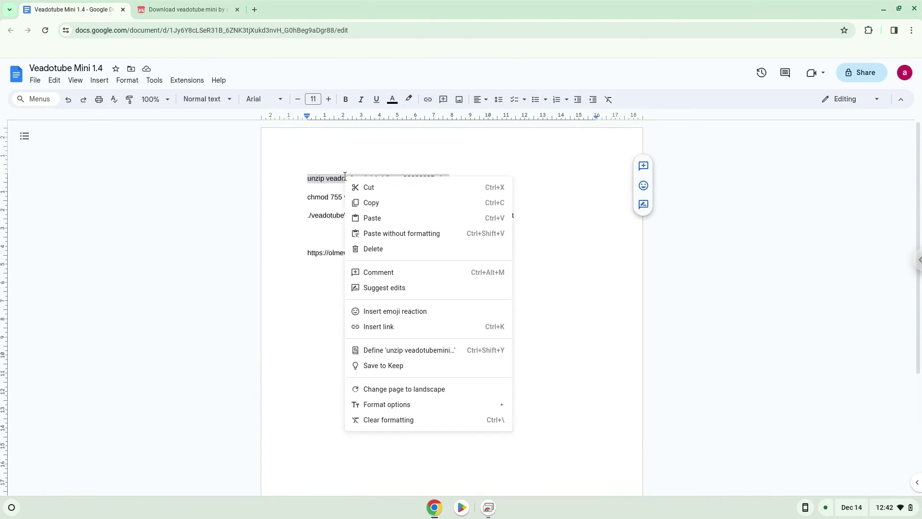
pyautogui.click(376, 203)
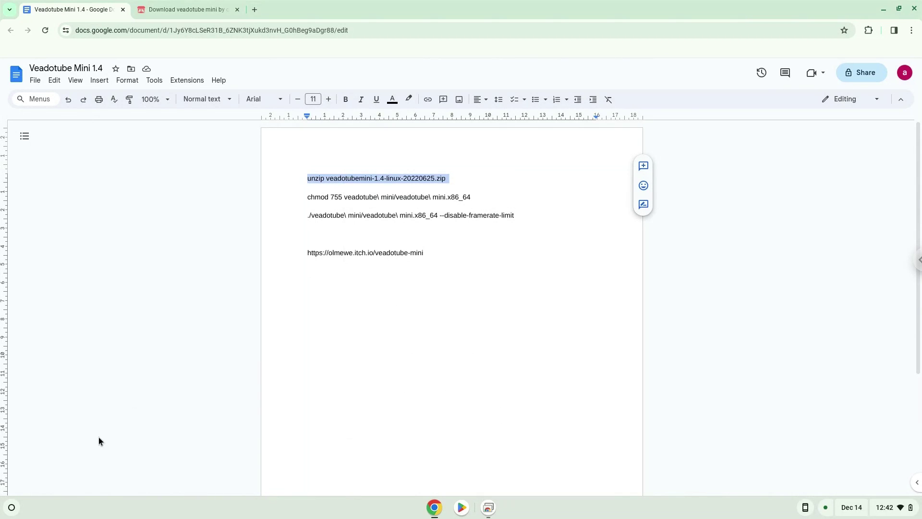
pyautogui.click(6, 512)
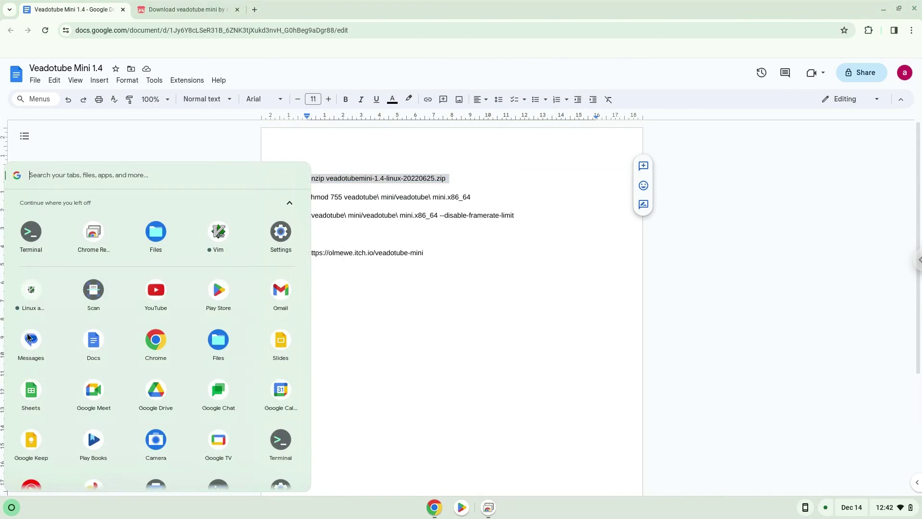
pyautogui.click(30, 238)
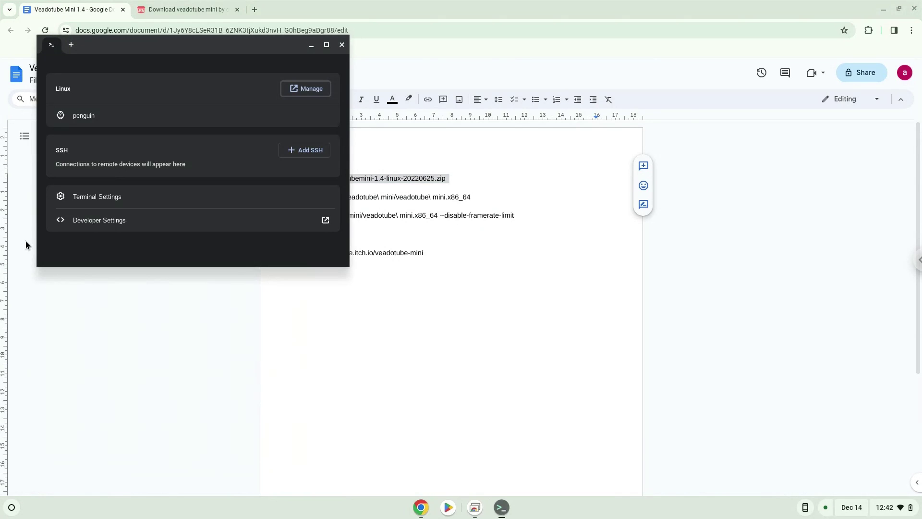
# Maximize the Terminal and paste the unzip veadotubemini-1.4-linux-20220625.zip command at the prompt
pyautogui.doubleClick(156, 46)
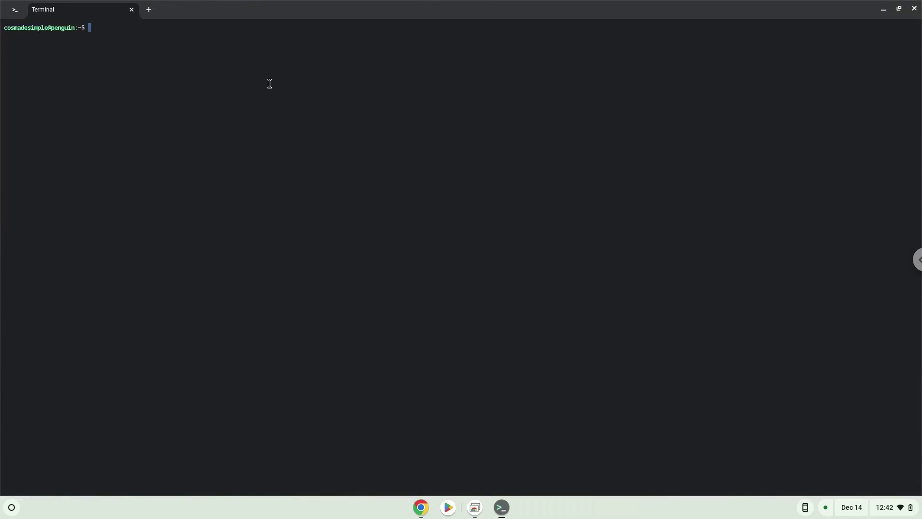
pyautogui.hotkey('ctrl', 'shift', 'v')
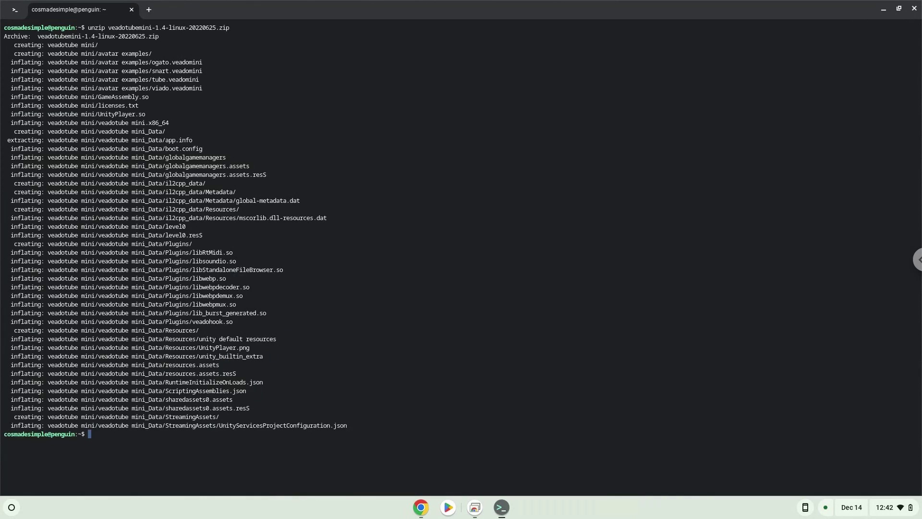
# Copy the chmod 755 line from Docs and run it on veadotube mini.x86_64 in Terminal
pyautogui.click(420, 507)
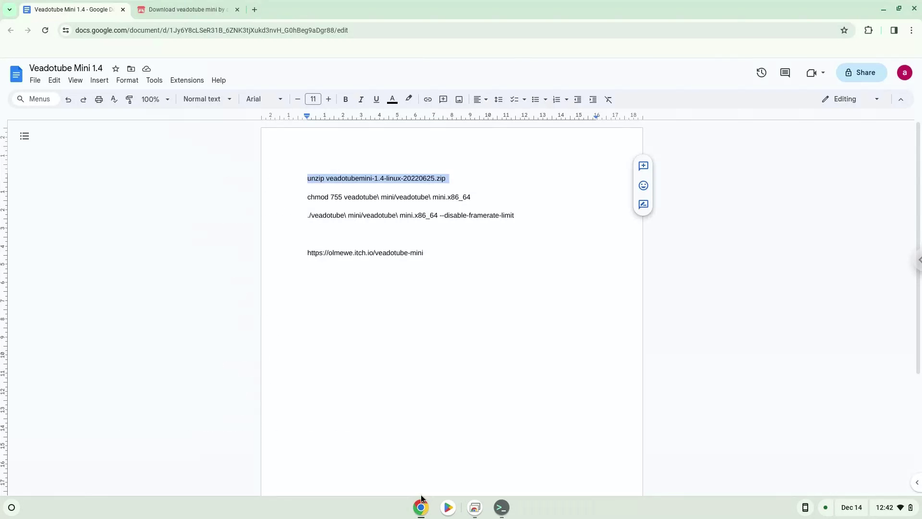
pyautogui.tripleClick(369, 197)
pyautogui.rightClick(369, 197)
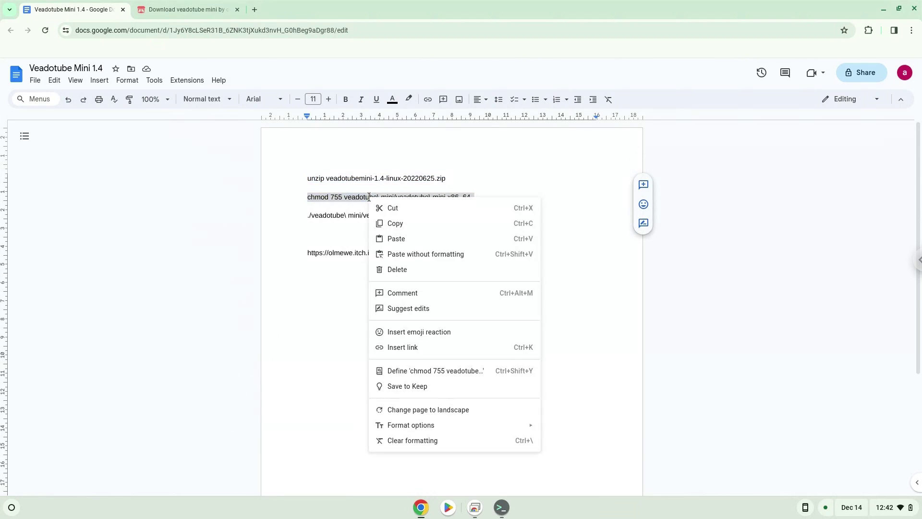
pyautogui.click(391, 223)
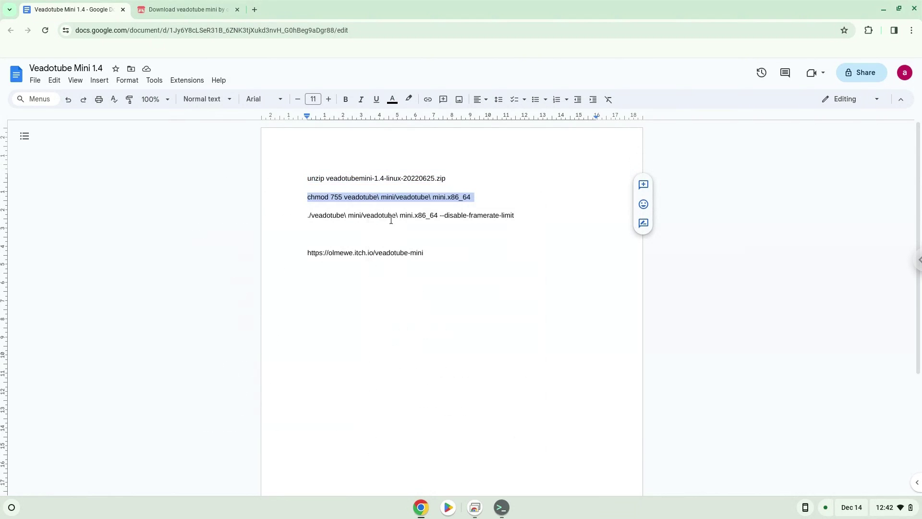
pyautogui.click(501, 508)
pyautogui.hotkey('ctrl', 'shift', 'v')
pyautogui.press('Return')
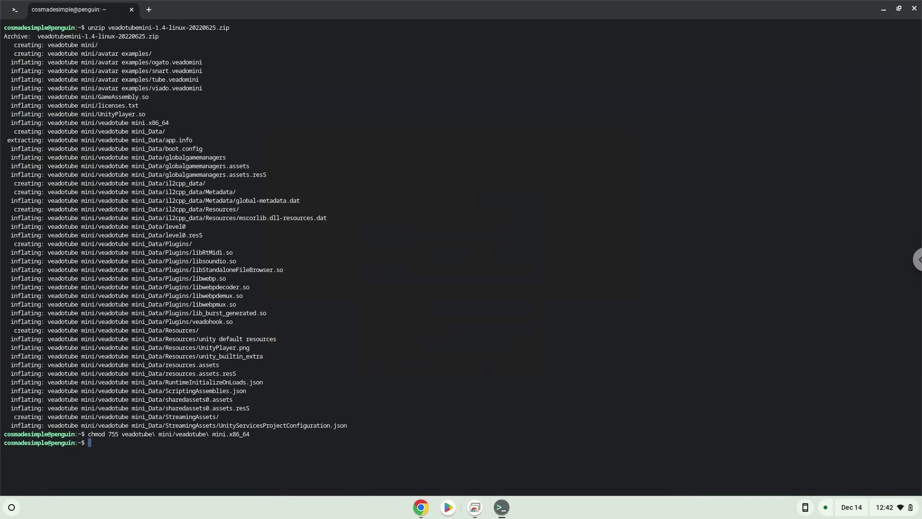
# Copy the ./veadotube launch command line from the Google Docs notes
pyautogui.click(420, 507)
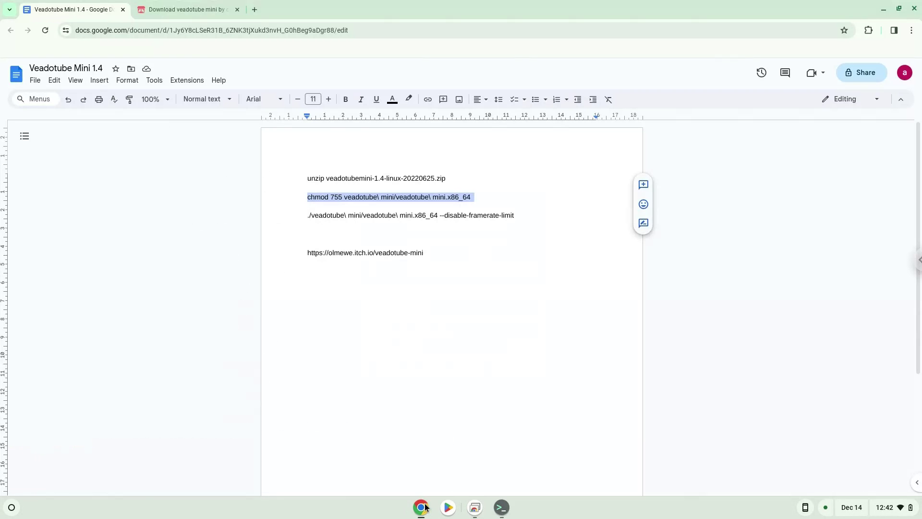
pyautogui.tripleClick(385, 215)
pyautogui.rightClick(386, 215)
pyautogui.click(410, 241)
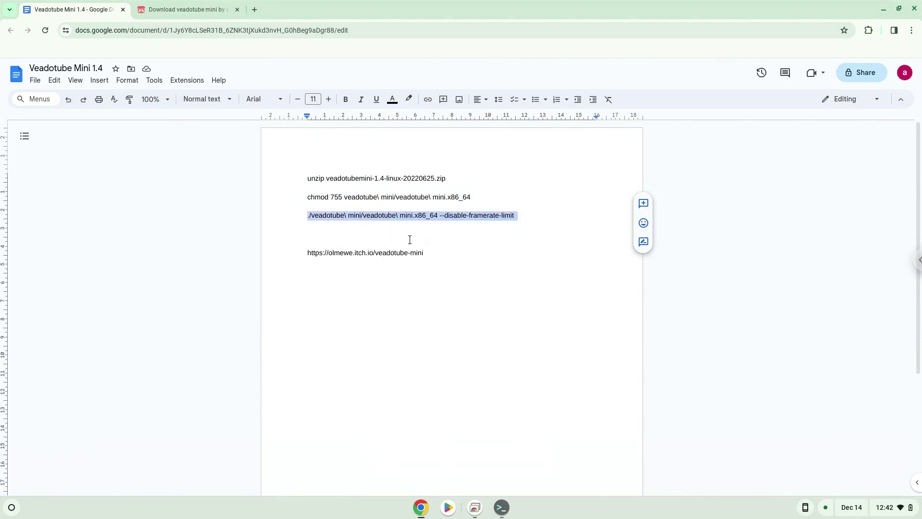
# Run the launch command with --disable-framerate-limit, rerunning it after the first abort
pyautogui.click(503, 505)
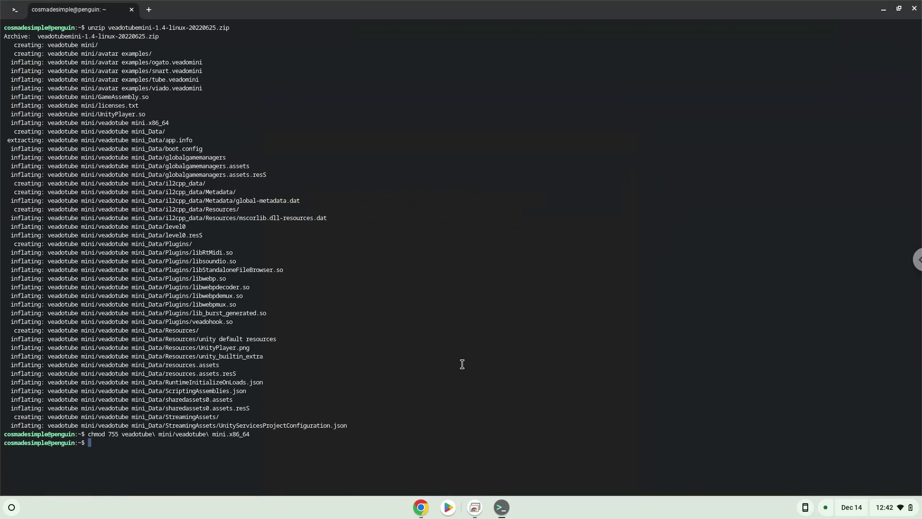
pyautogui.hotkey('ctrl', 'shift', 'v')
pyautogui.press('Return')
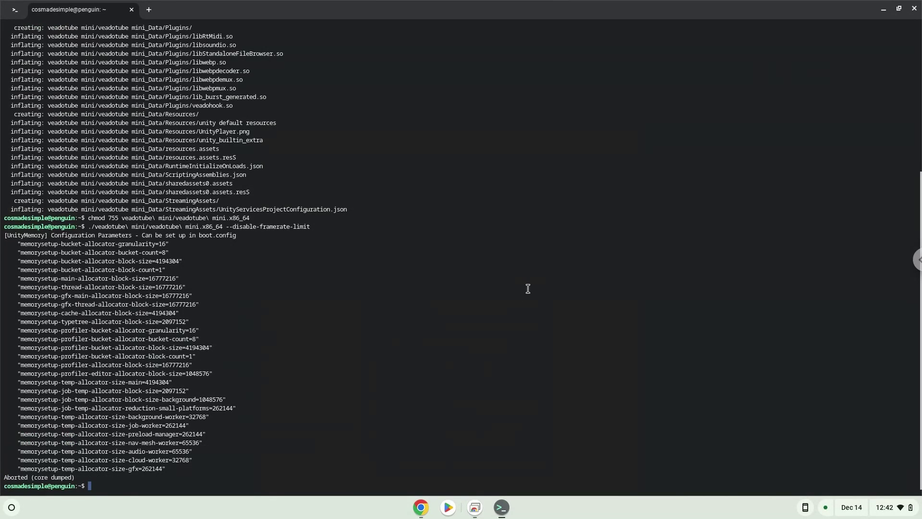
pyautogui.press('Up')
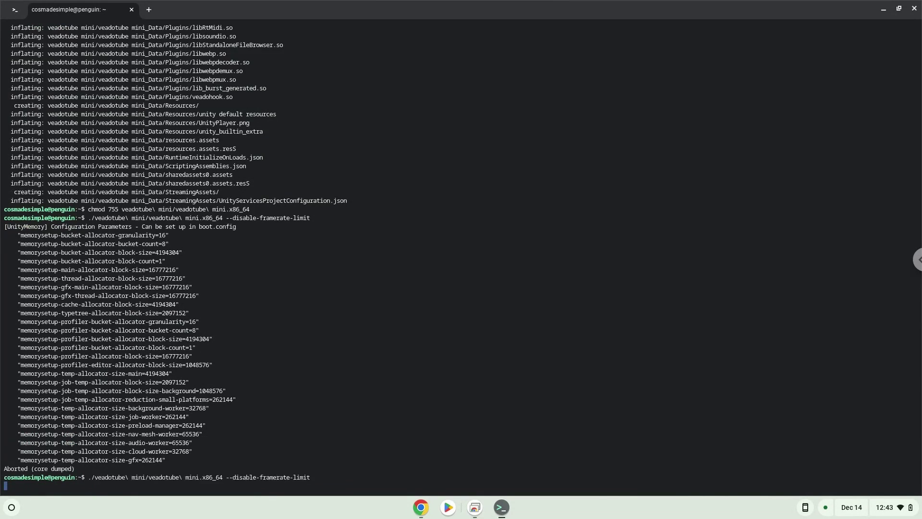
pyautogui.press('Return')
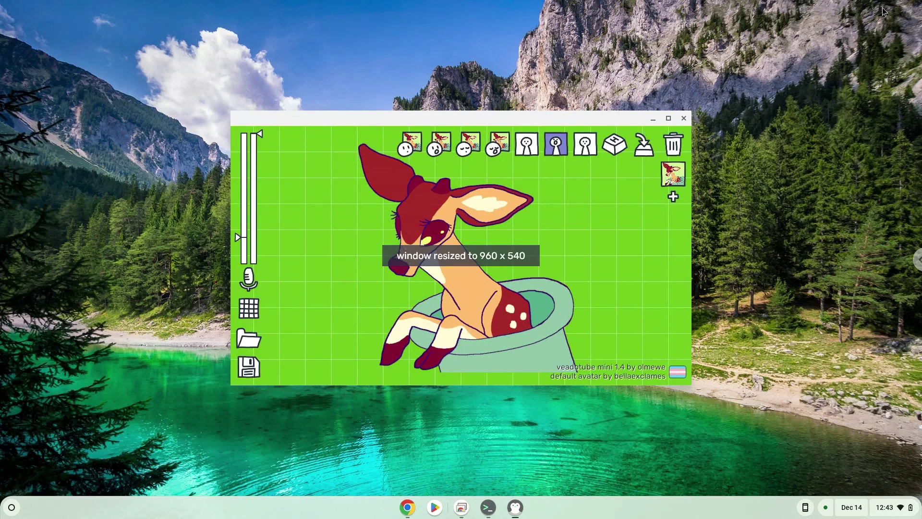
# Maximize Veadotube Mini and load tube.veadomini from veadotube mini > avatar examples
pyautogui.click(669, 119)
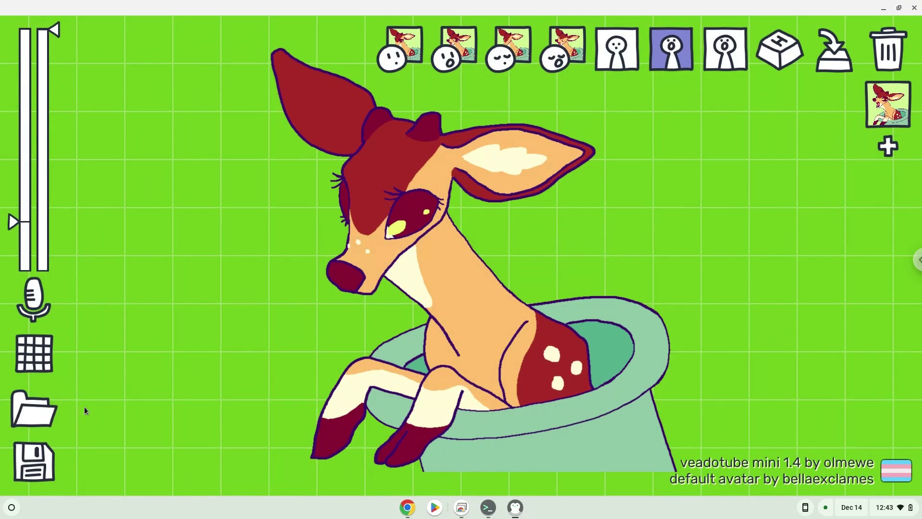
pyautogui.click(38, 416)
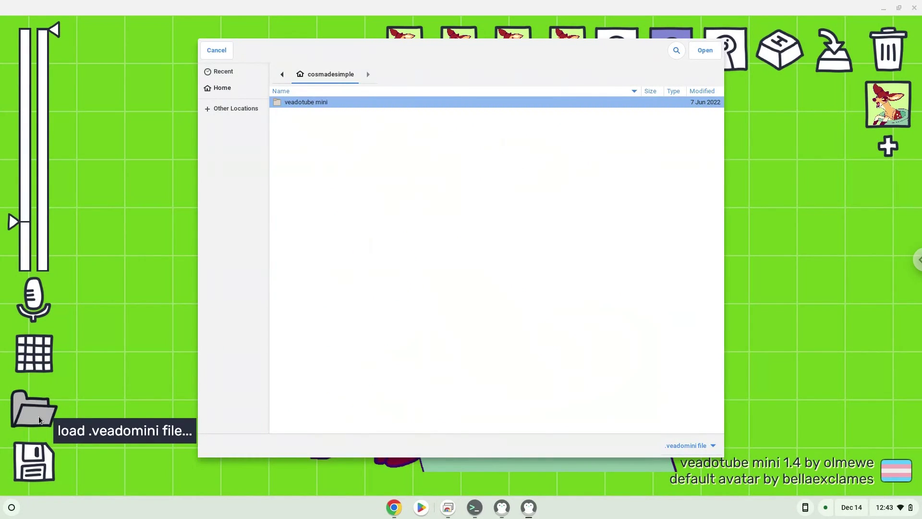
pyautogui.doubleClick(310, 103)
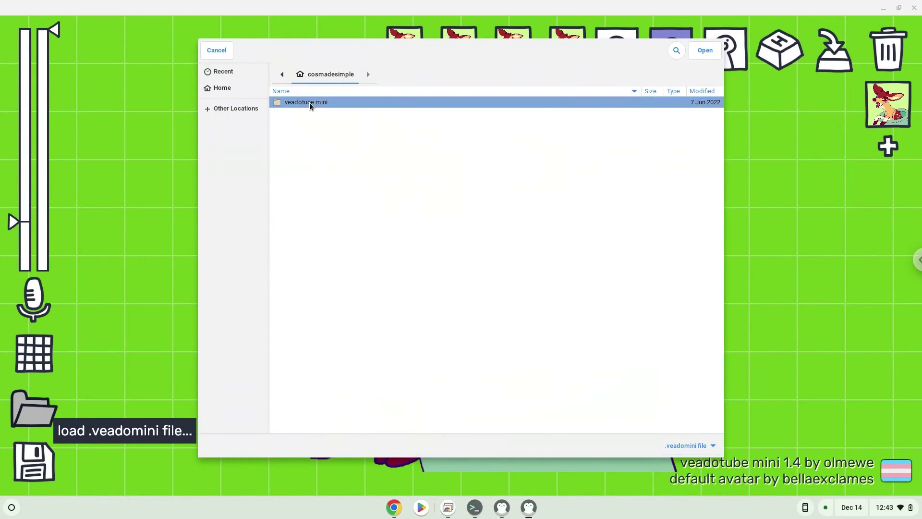
pyautogui.doubleClick(310, 102)
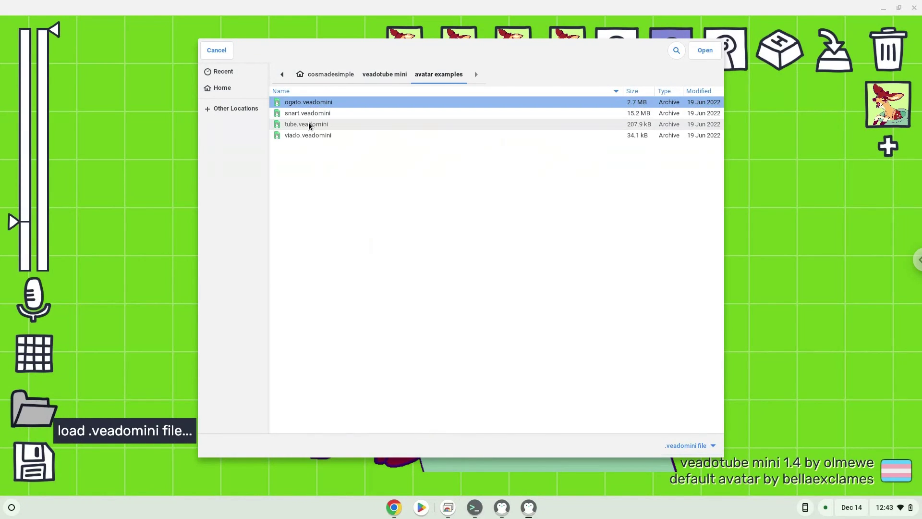
pyautogui.click(309, 124)
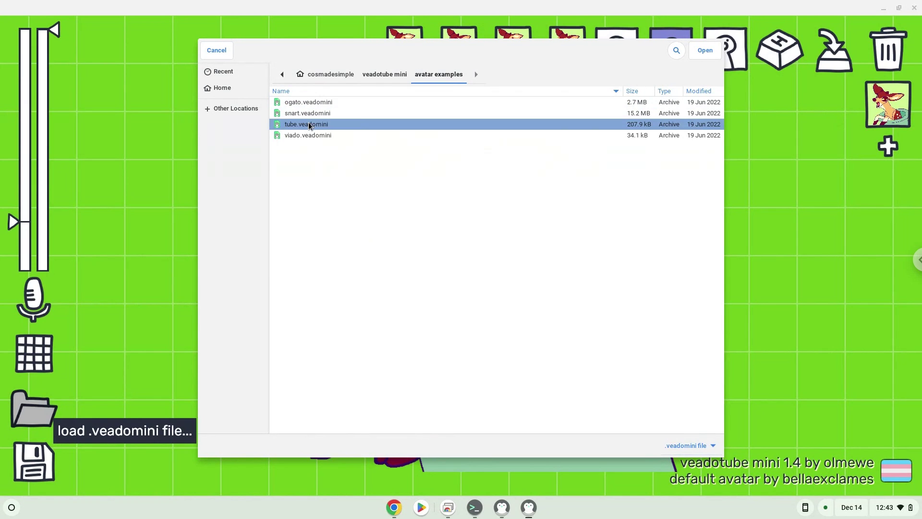
pyautogui.doubleClick(309, 124)
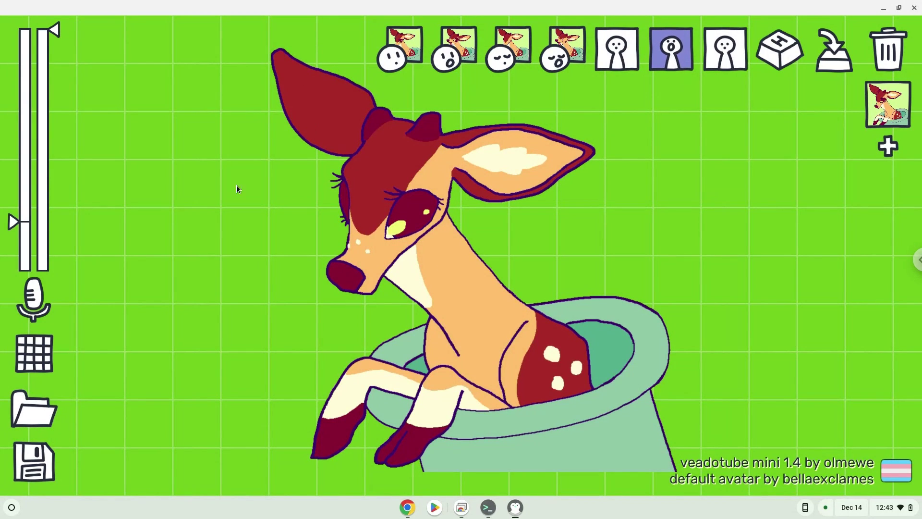
# Load the ogato.veadomini example avatar from veadotube mini > avatar examples
pyautogui.click(39, 406)
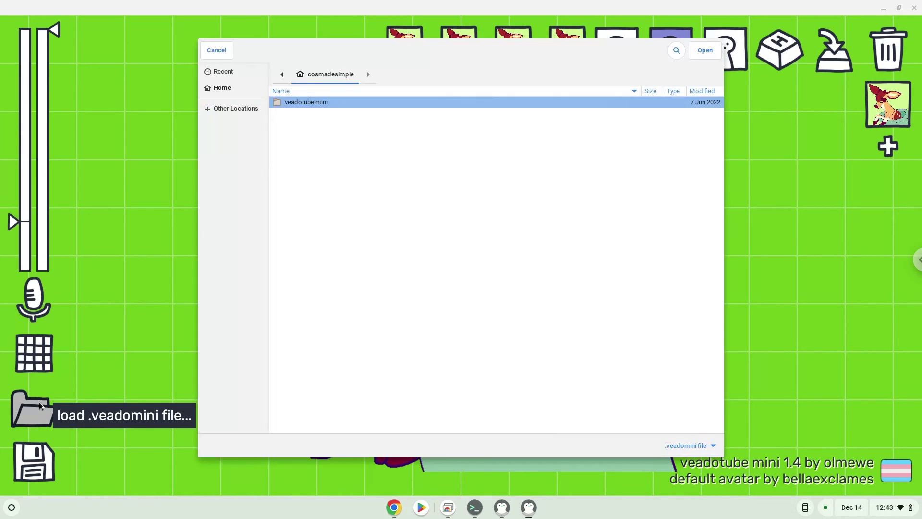
pyautogui.doubleClick(290, 105)
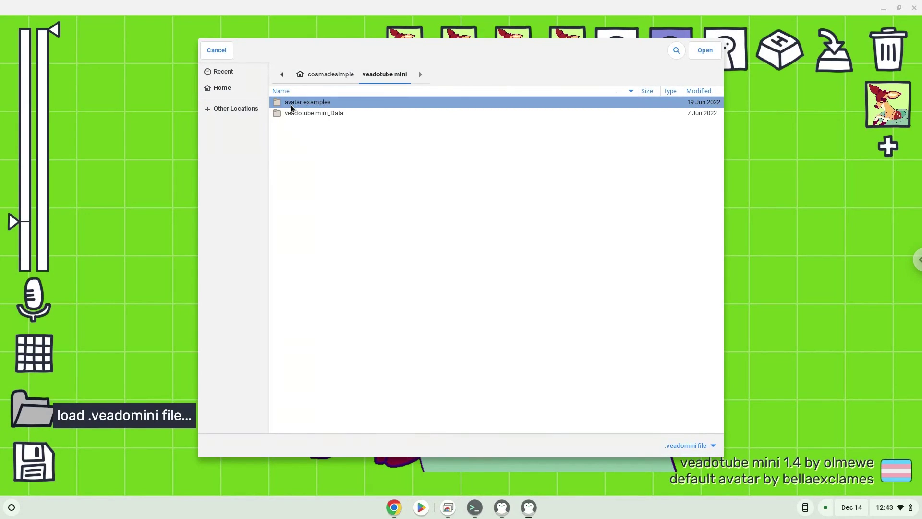
pyautogui.doubleClick(290, 105)
pyautogui.doubleClick(290, 106)
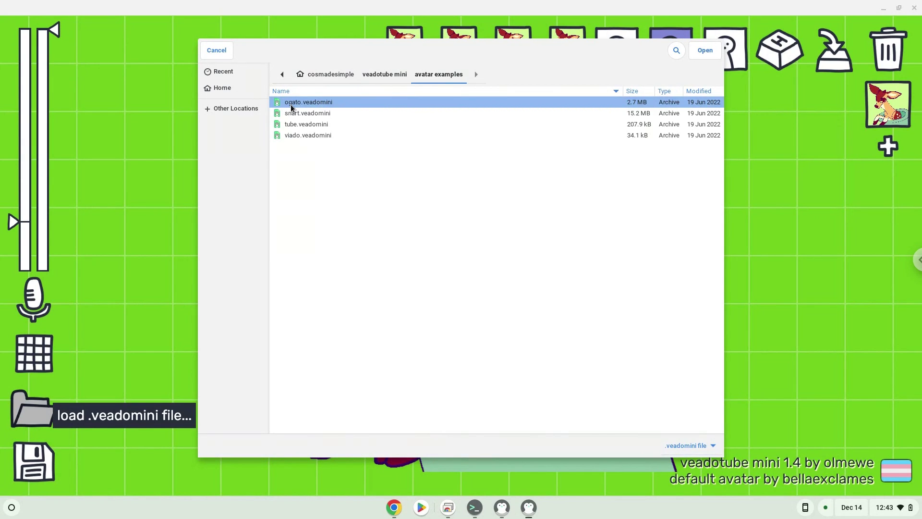